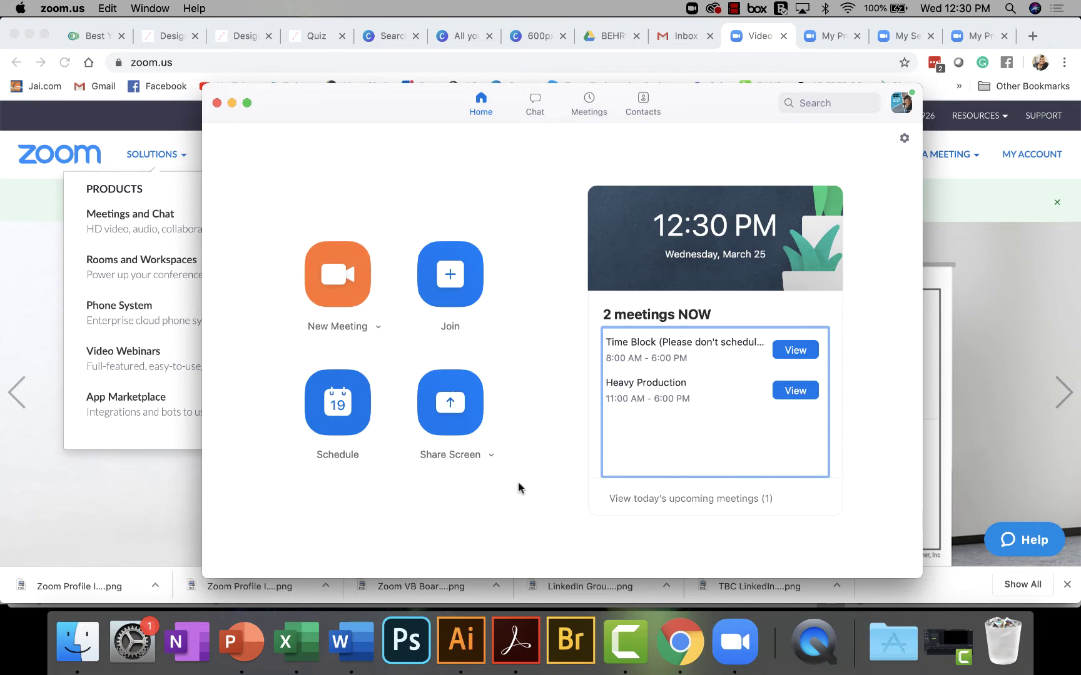
# - Start an instant meeting, mute the microphone, and minimize the meeting to the floating mini panel
pyautogui.click(355, 273)
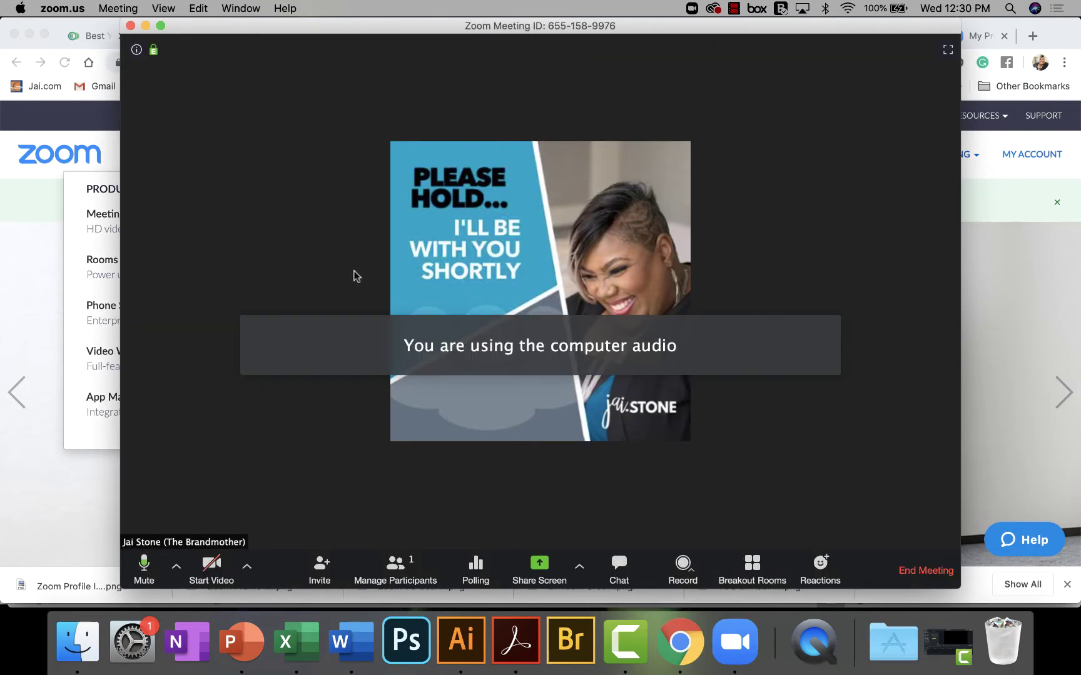
pyautogui.click(143, 566)
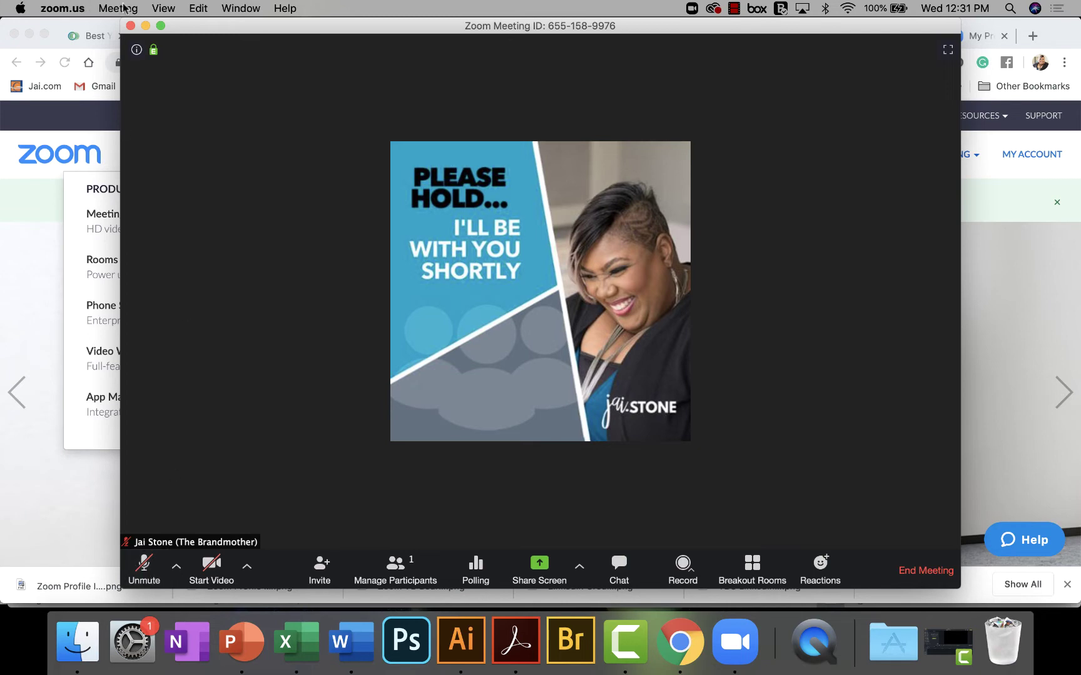
pyautogui.click(147, 25)
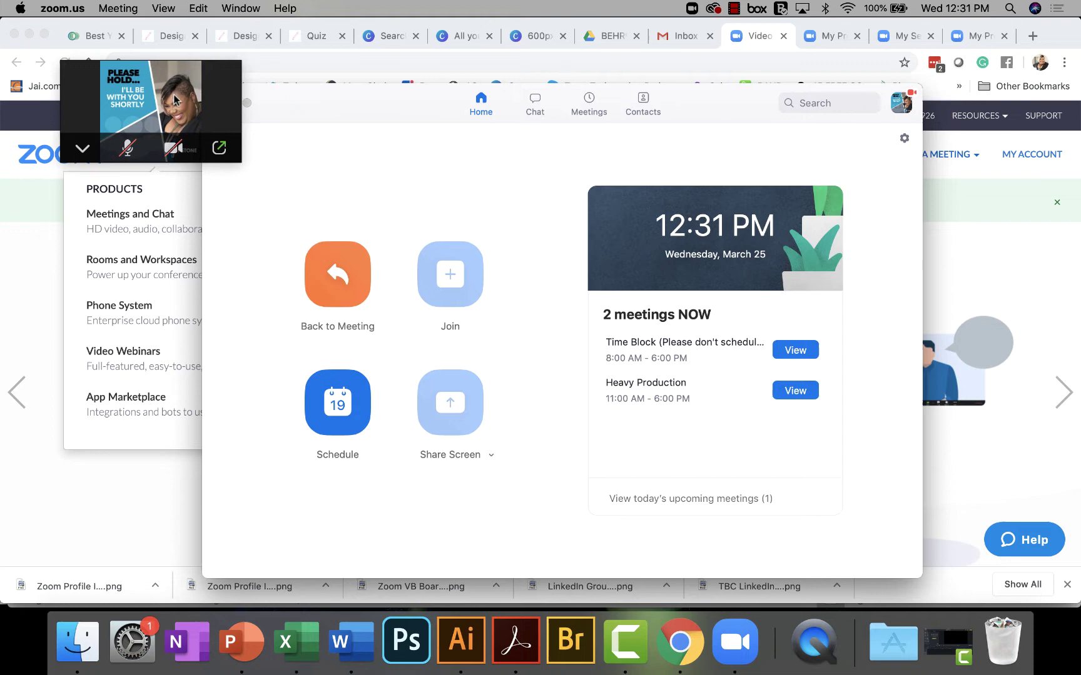
# - Switch to the JSU Zoom Profile Image design in Canva, then restore the meeting to full size
pyautogui.click(530, 36)
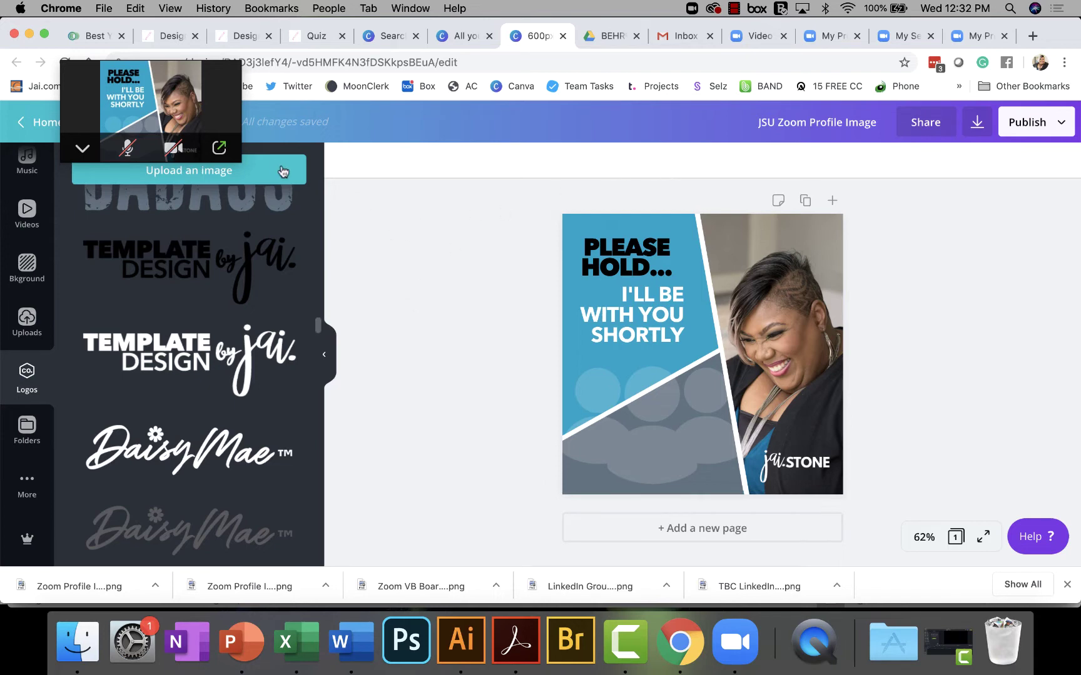
pyautogui.click(219, 147)
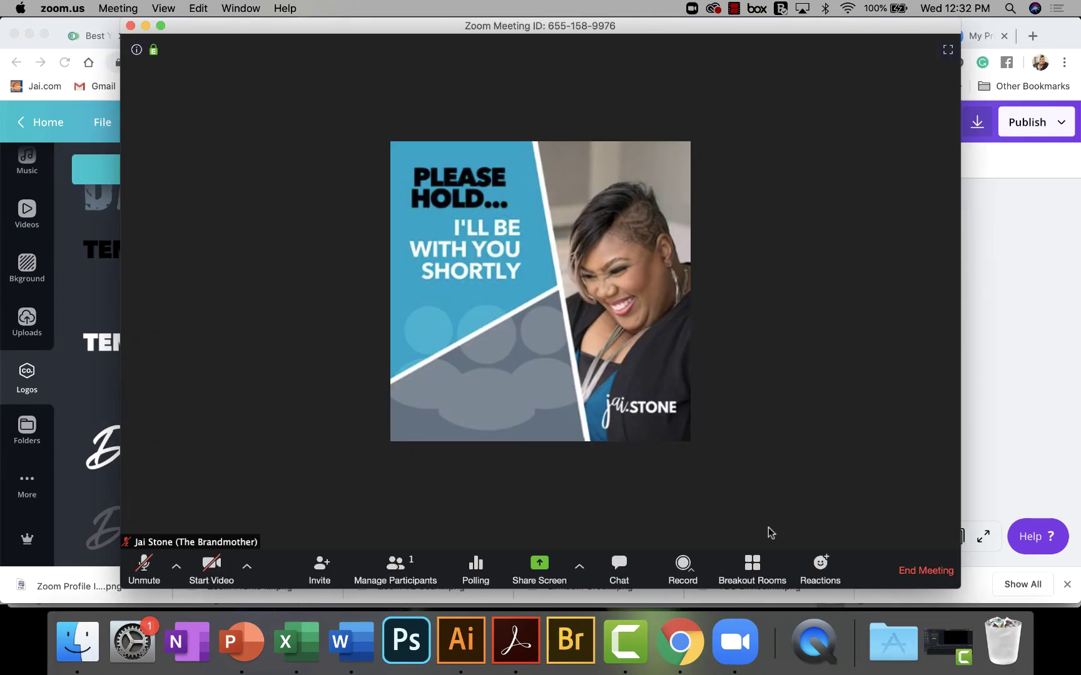
# - End the meeting for all, dismiss the feedback question, and bring up Zoom Settings
pyautogui.click(935, 577)
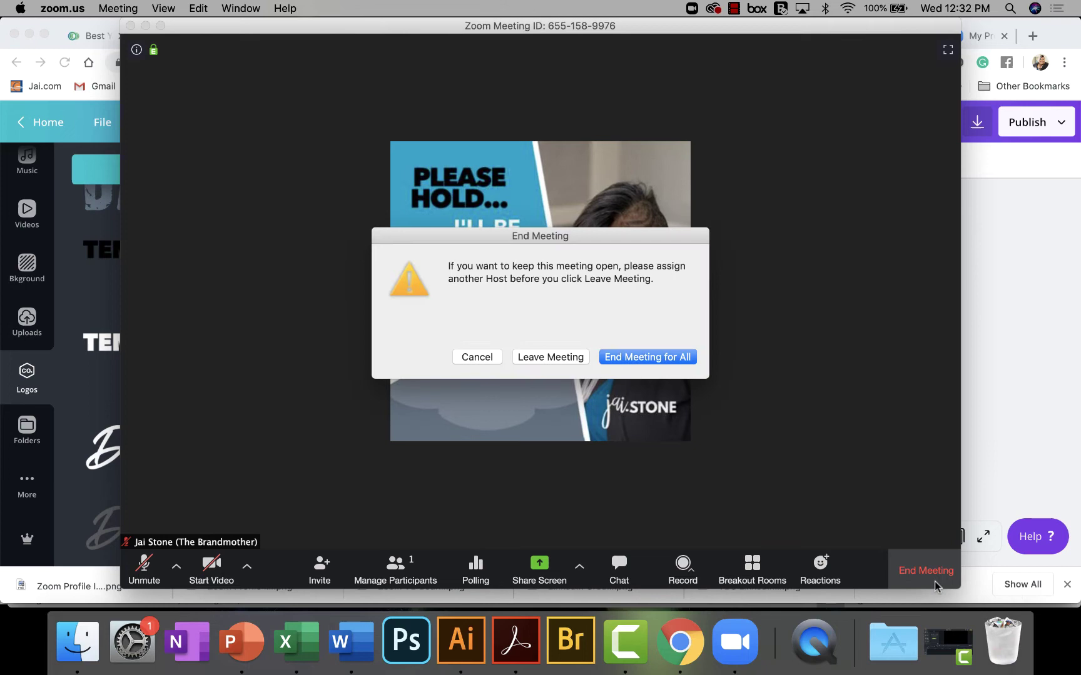
pyautogui.click(663, 358)
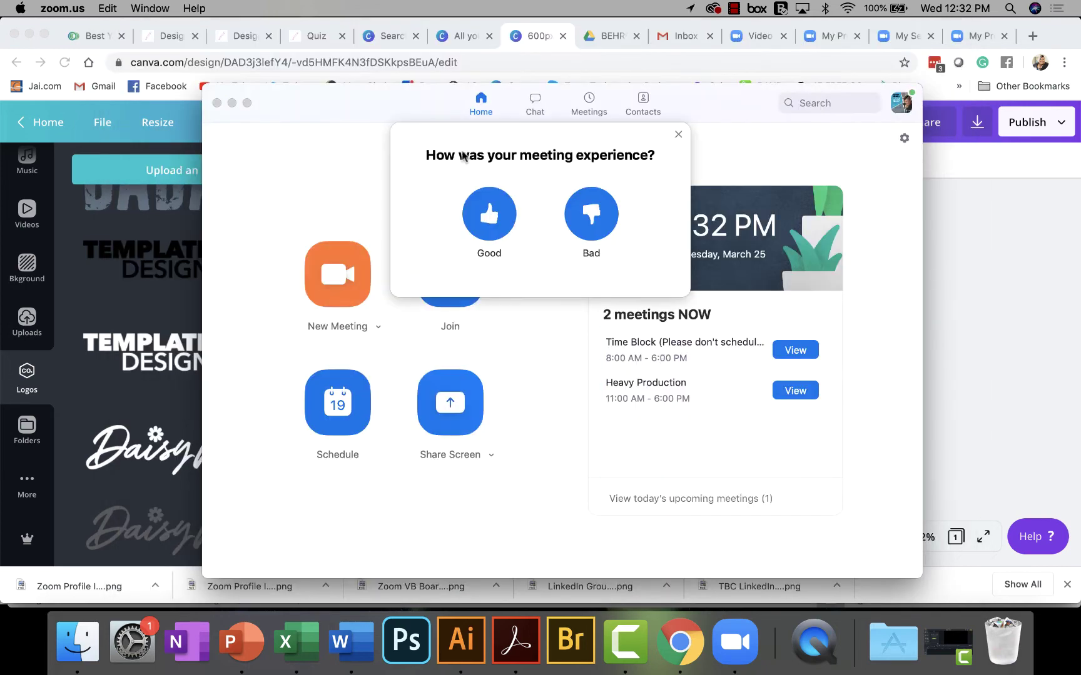
pyautogui.click(679, 134)
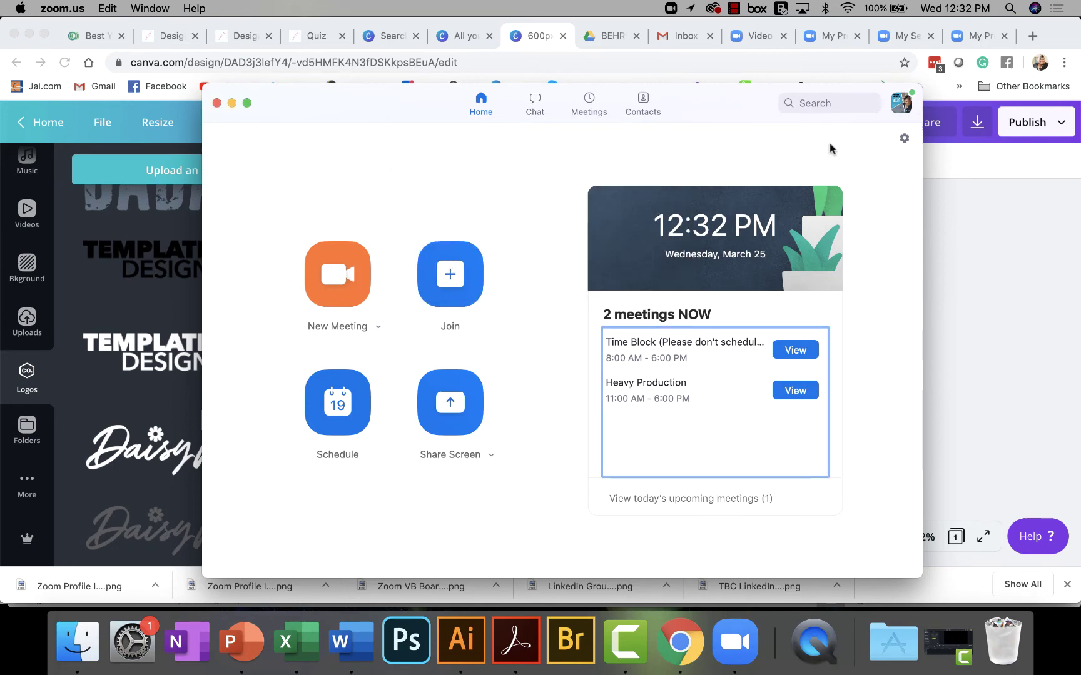
pyautogui.click(902, 142)
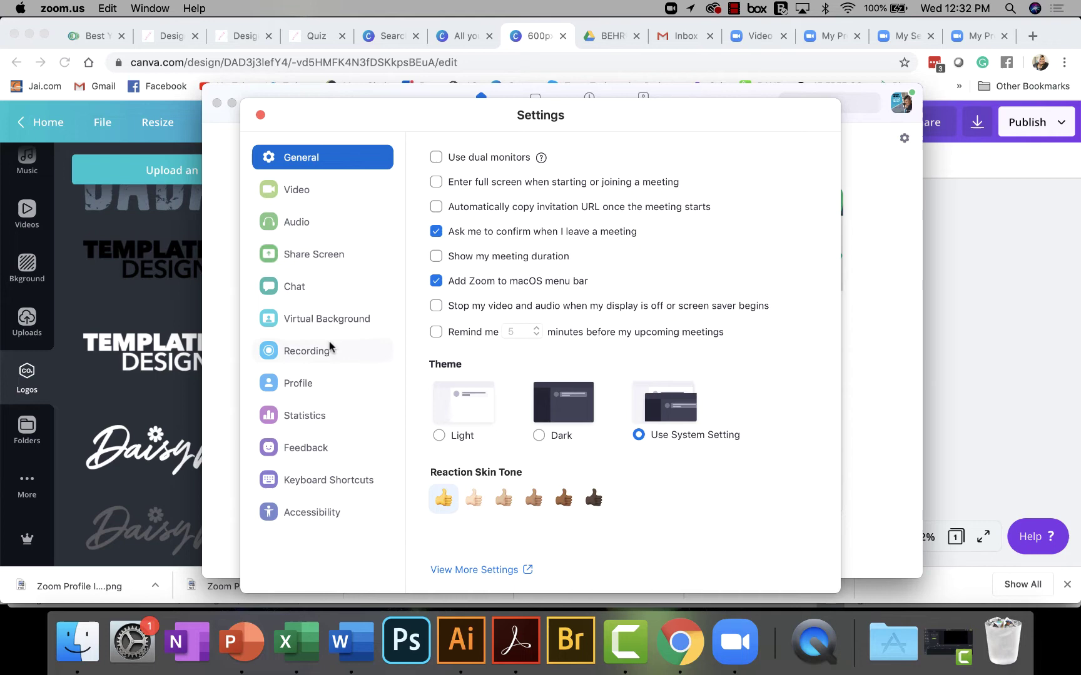
# - Change the Zoom profile picture to Zoom Profile Image2.png, save it, and close Settings
pyautogui.click(298, 386)
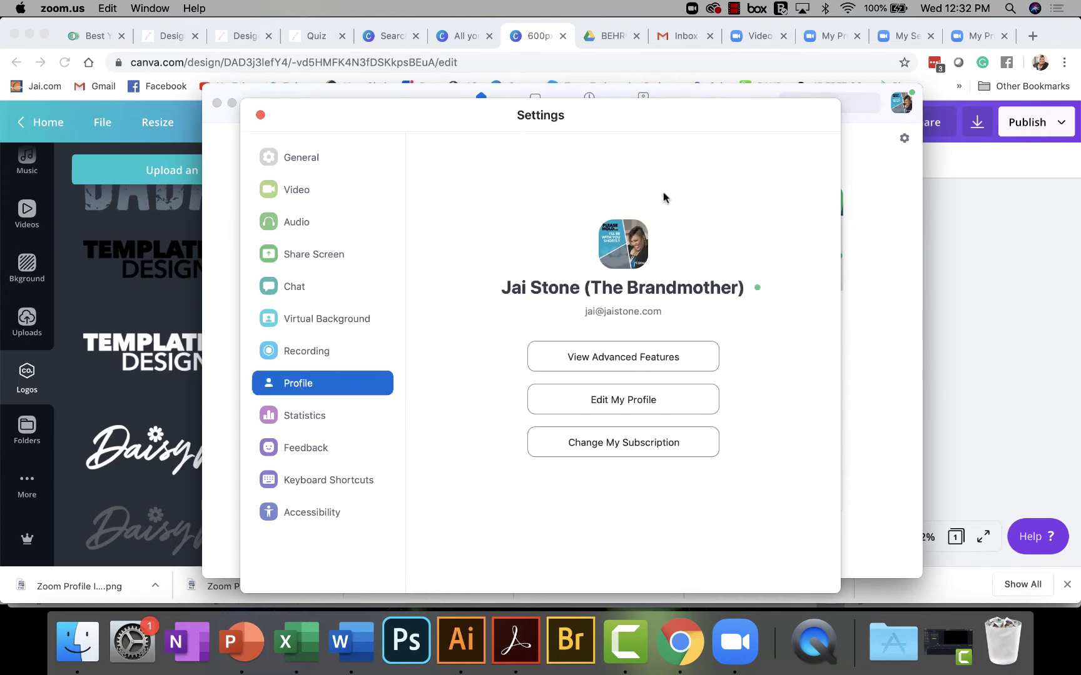
pyautogui.click(622, 247)
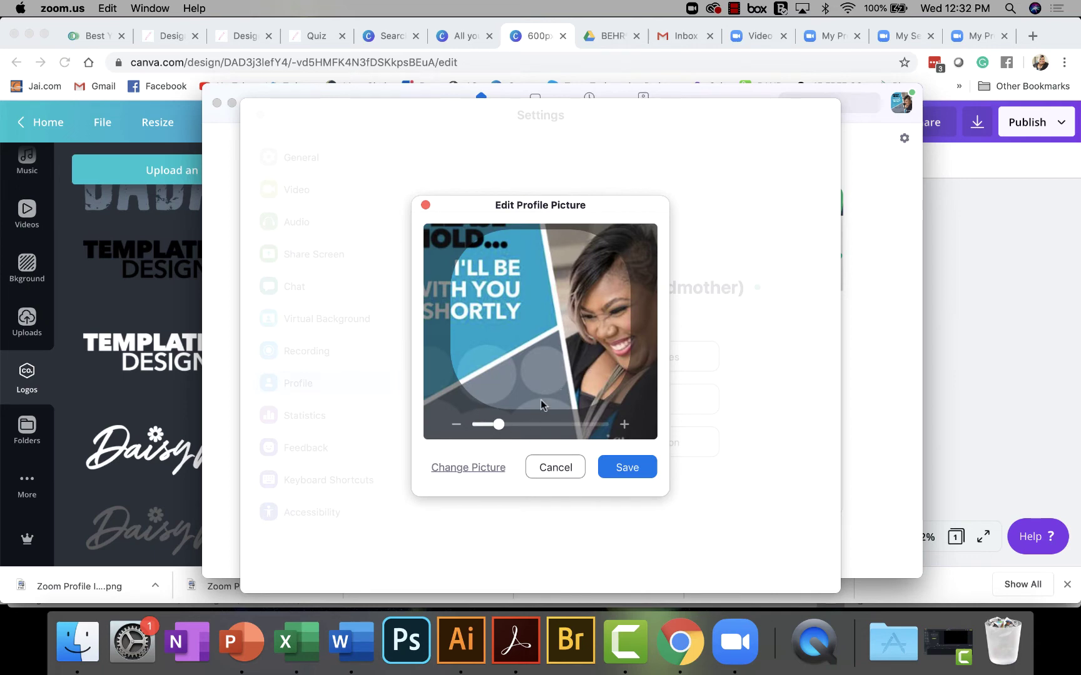
pyautogui.click(464, 467)
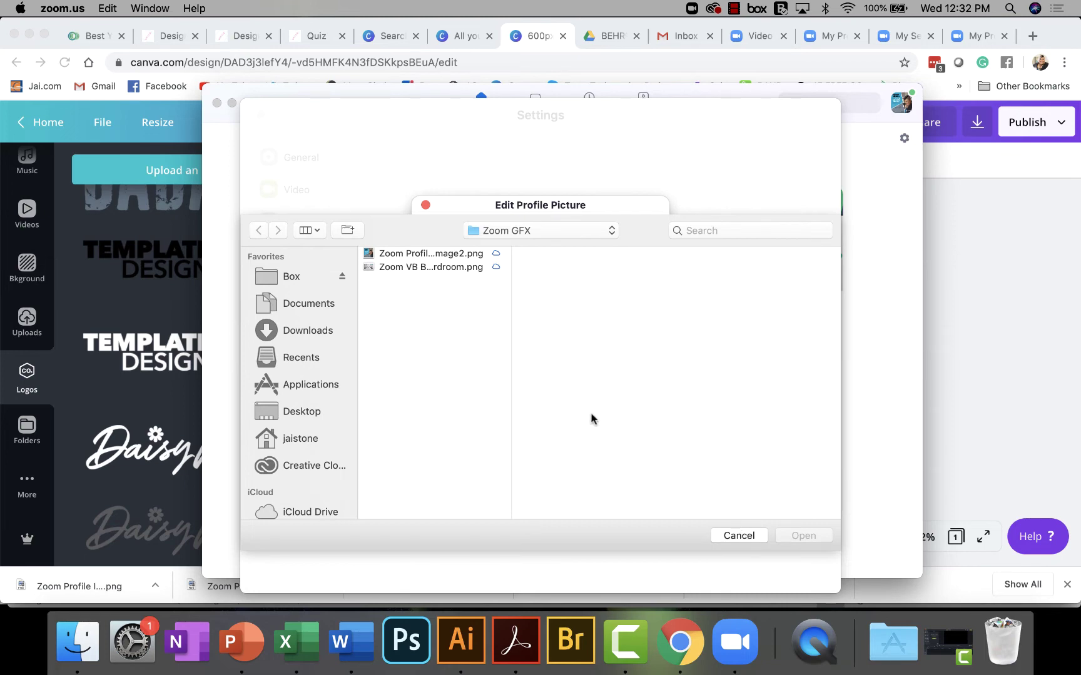
pyautogui.click(442, 254)
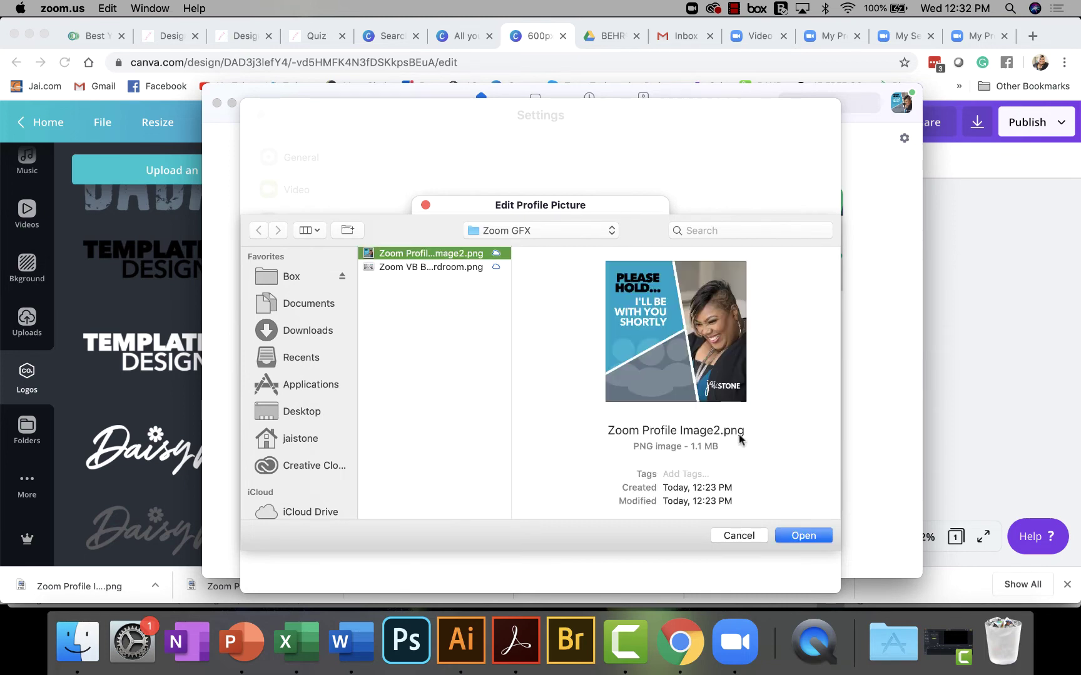
pyautogui.click(810, 534)
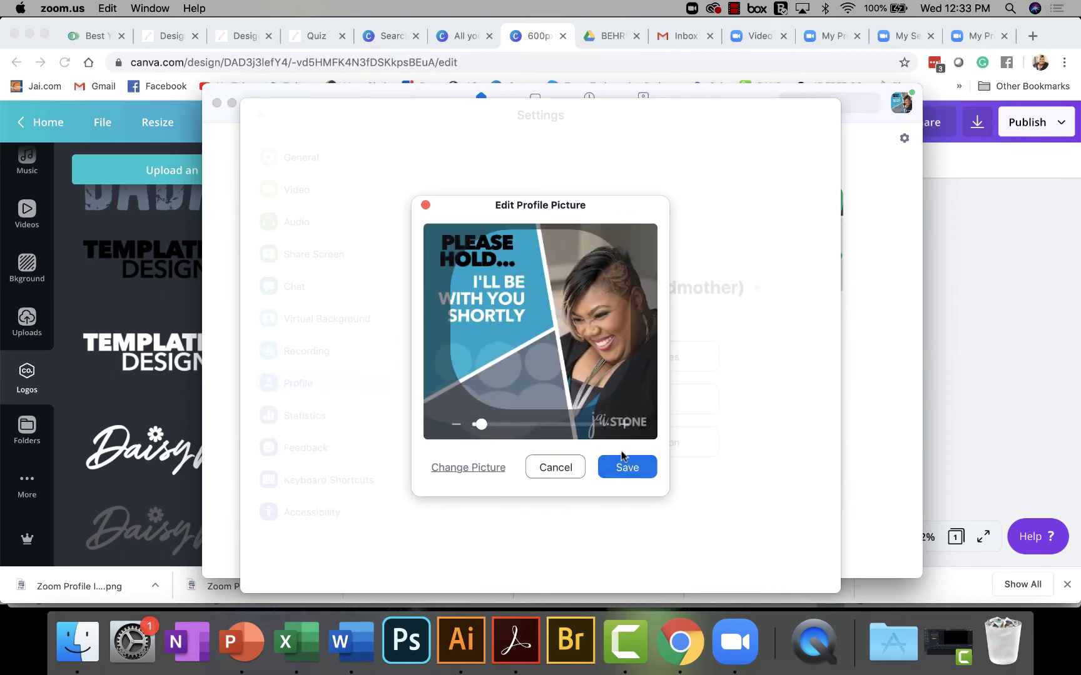
pyautogui.click(627, 469)
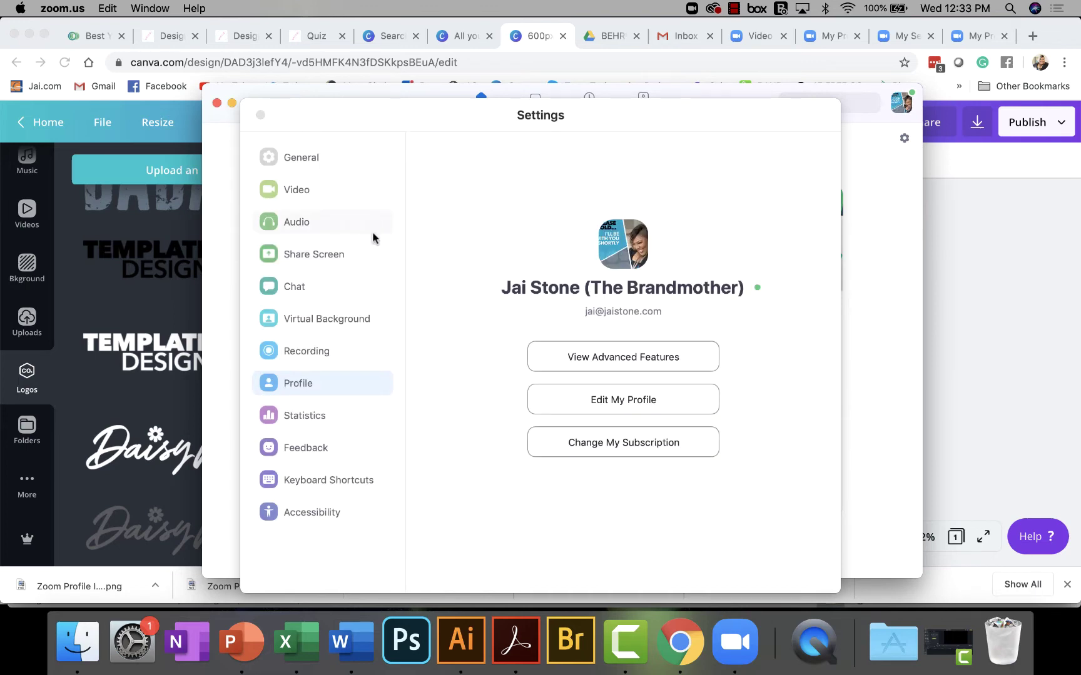
pyautogui.click(261, 113)
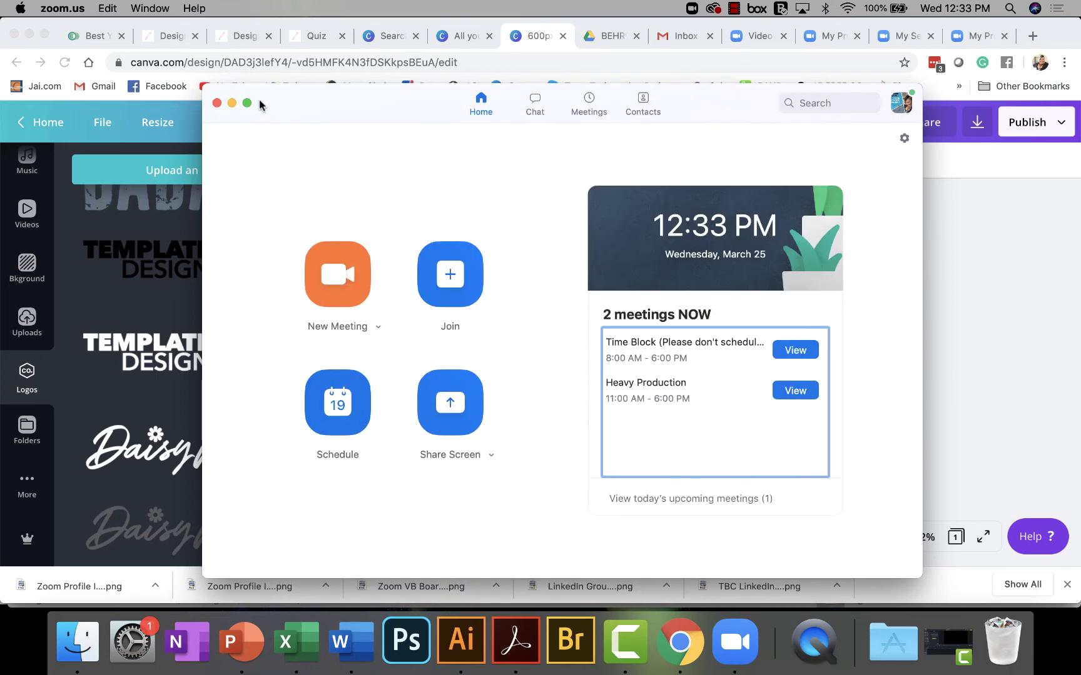
# - Run a test meeting showing the new 'Please hold' picture, then end it for everyone
pyautogui.click(339, 294)
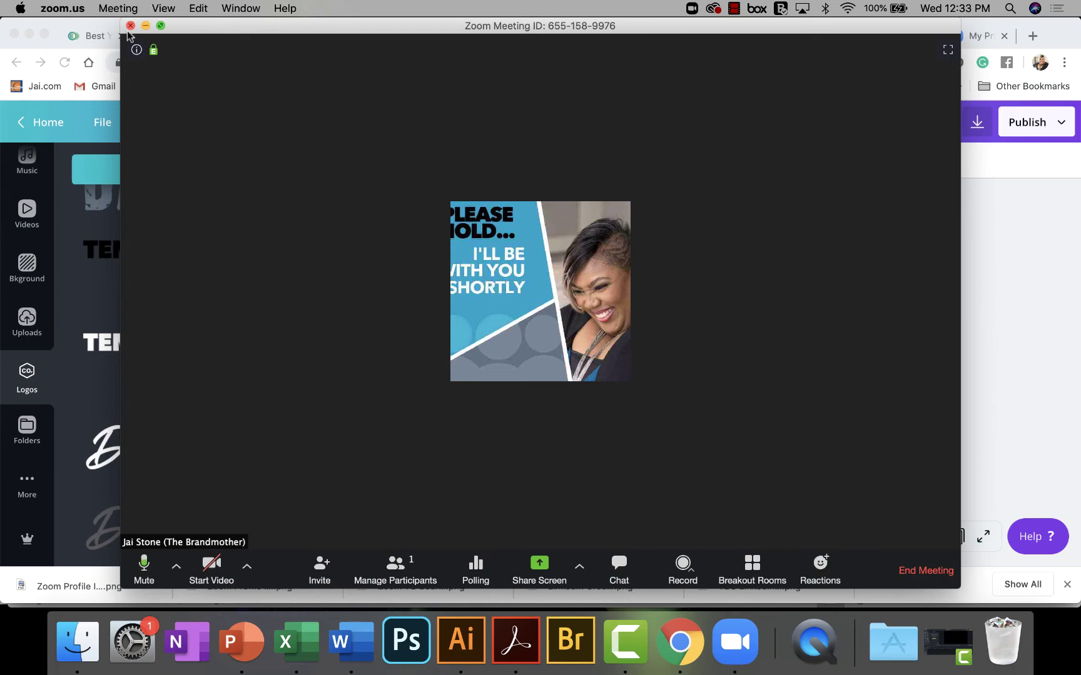
pyautogui.click(916, 582)
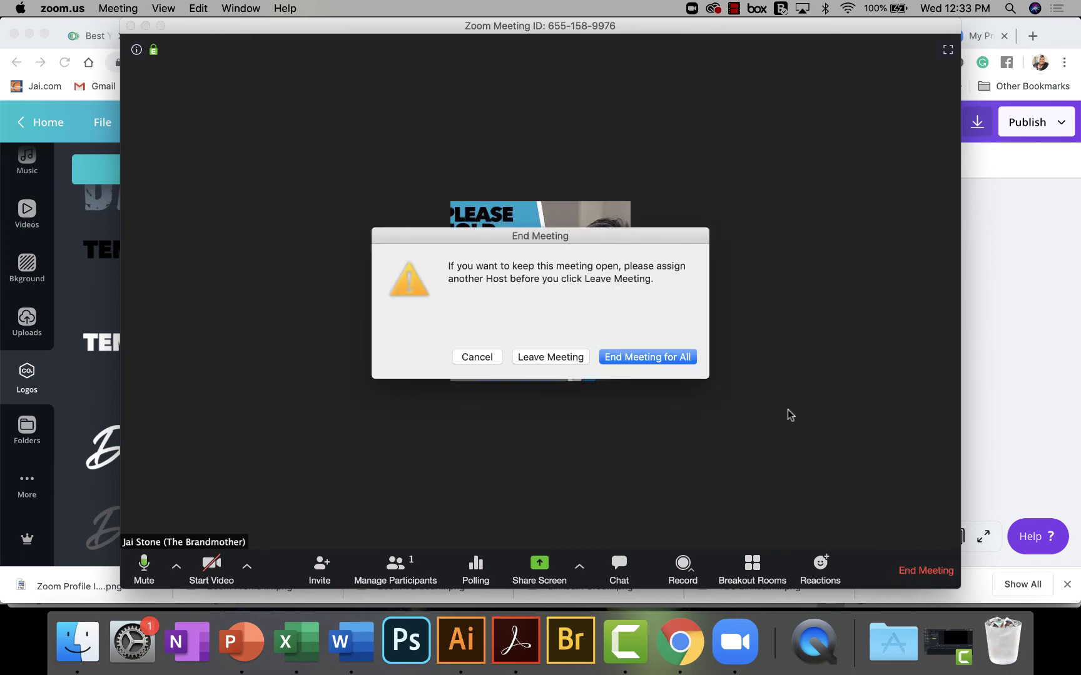
pyautogui.click(613, 358)
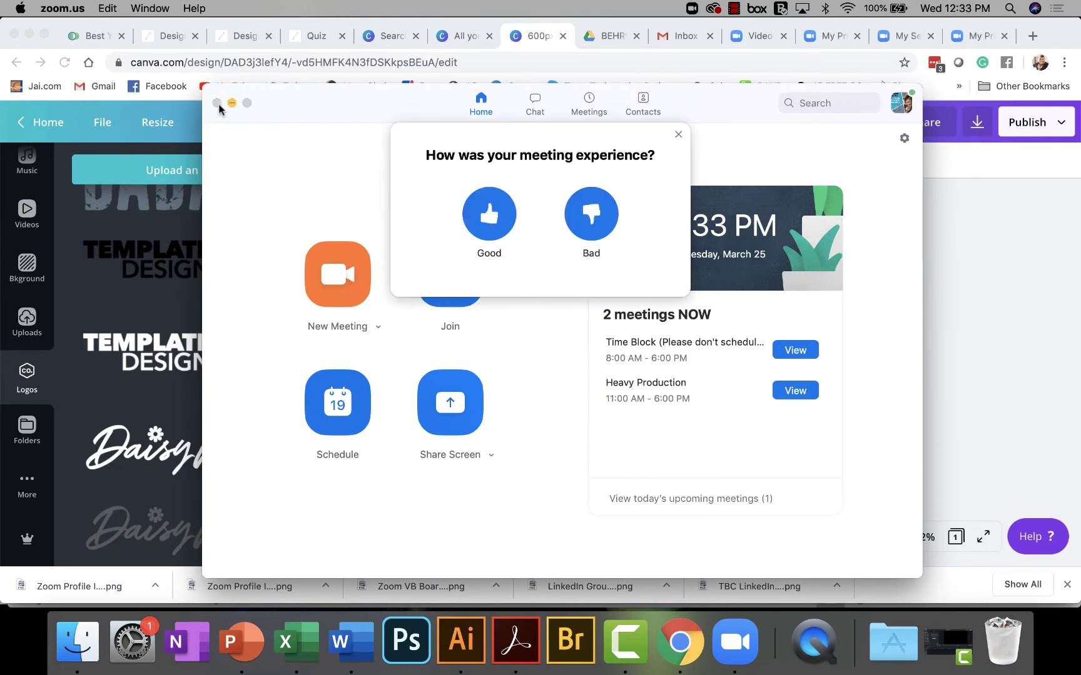
pyautogui.click(676, 136)
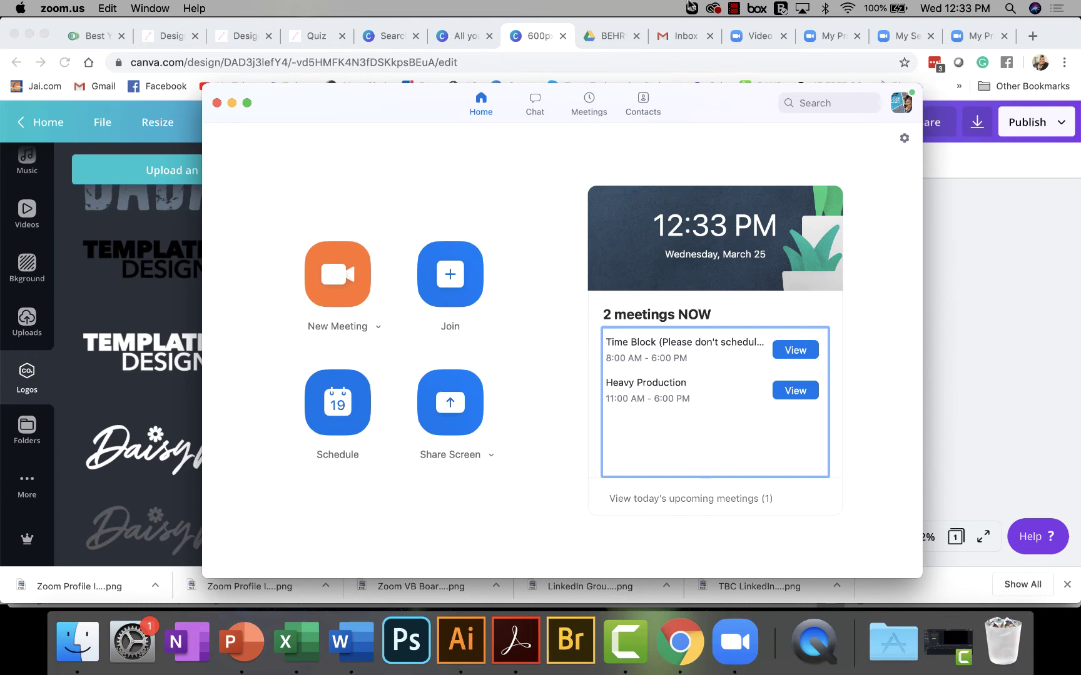
# - Upload Zoom Profile Image2.png as the new photo on the zoom.us profile page
pyautogui.click(981, 35)
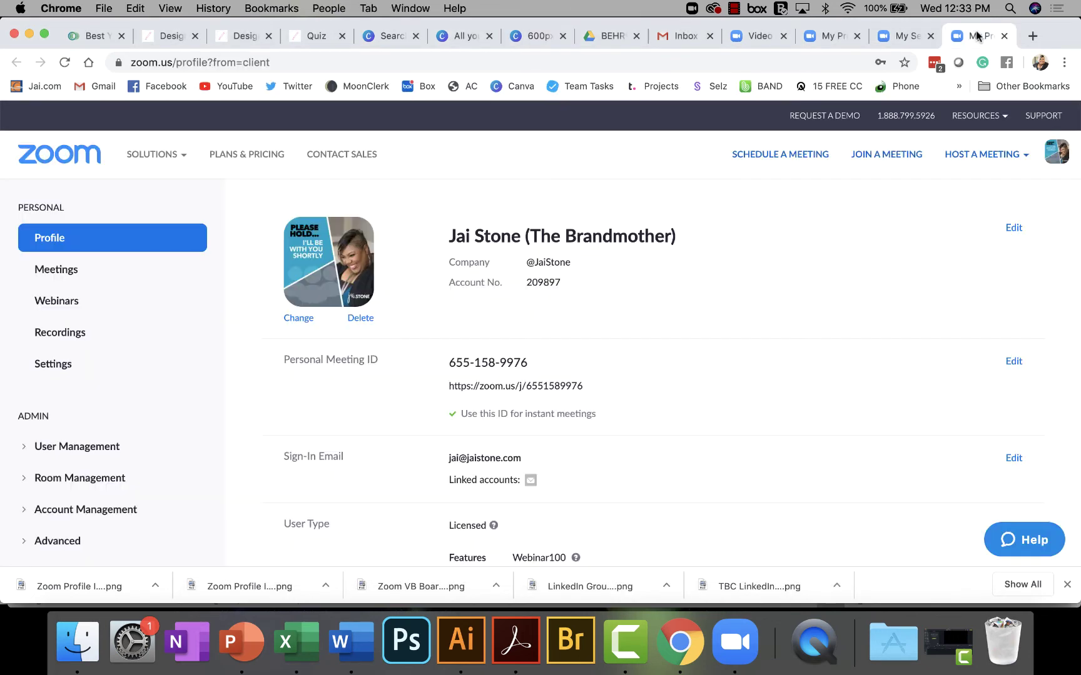
pyautogui.click(1024, 156)
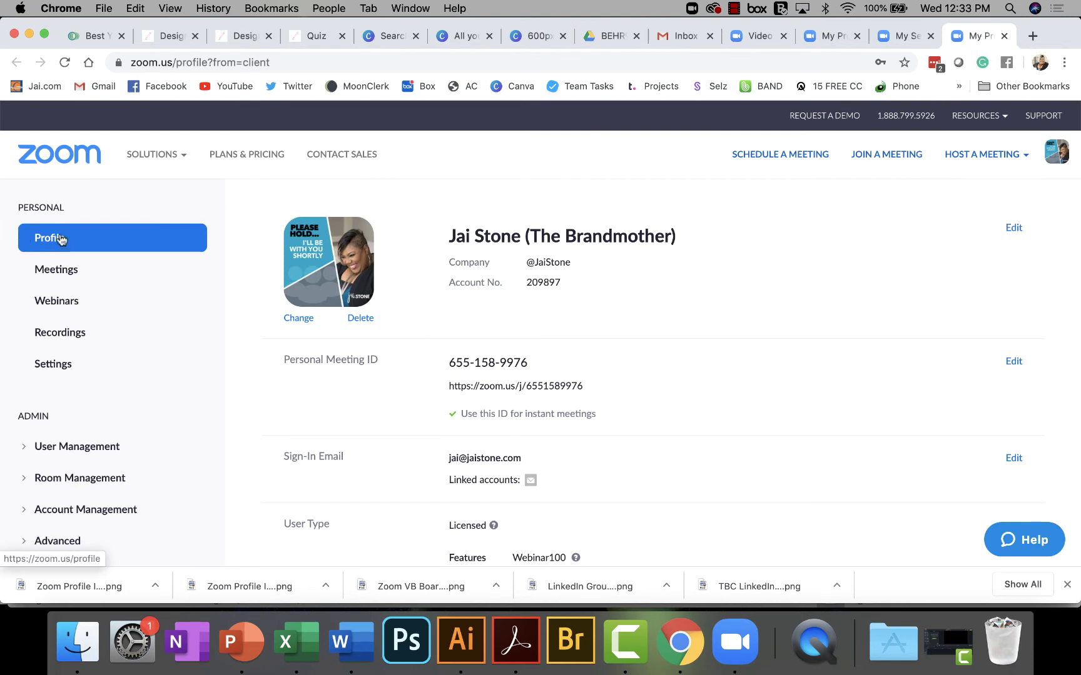
pyautogui.click(303, 320)
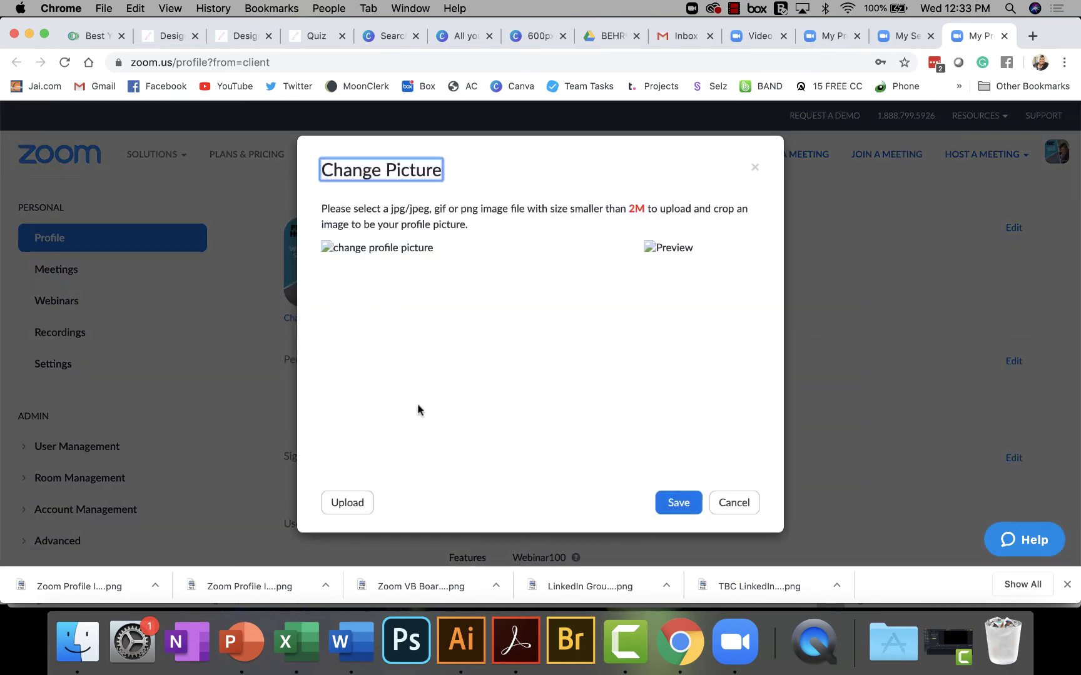
pyautogui.click(348, 503)
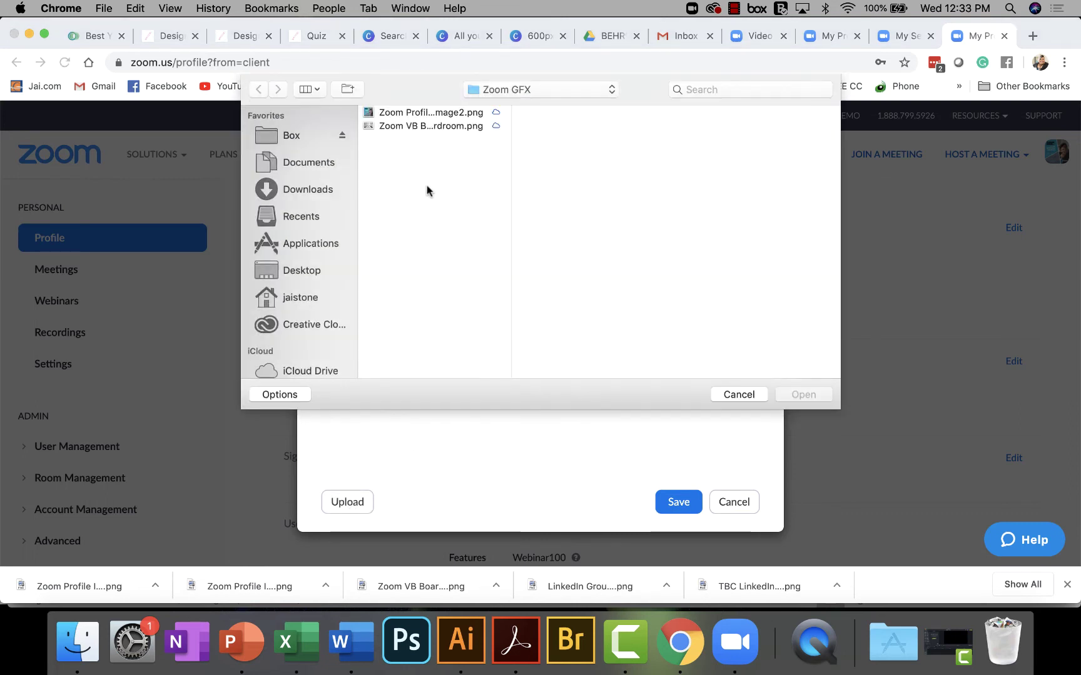
pyautogui.click(424, 113)
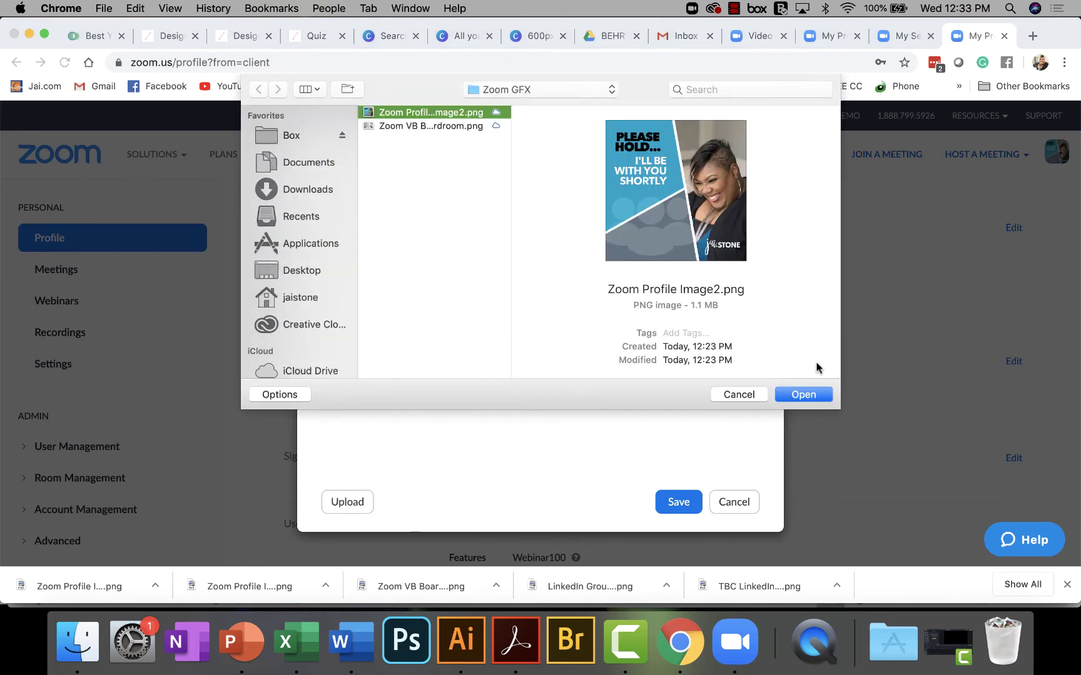
pyautogui.click(802, 394)
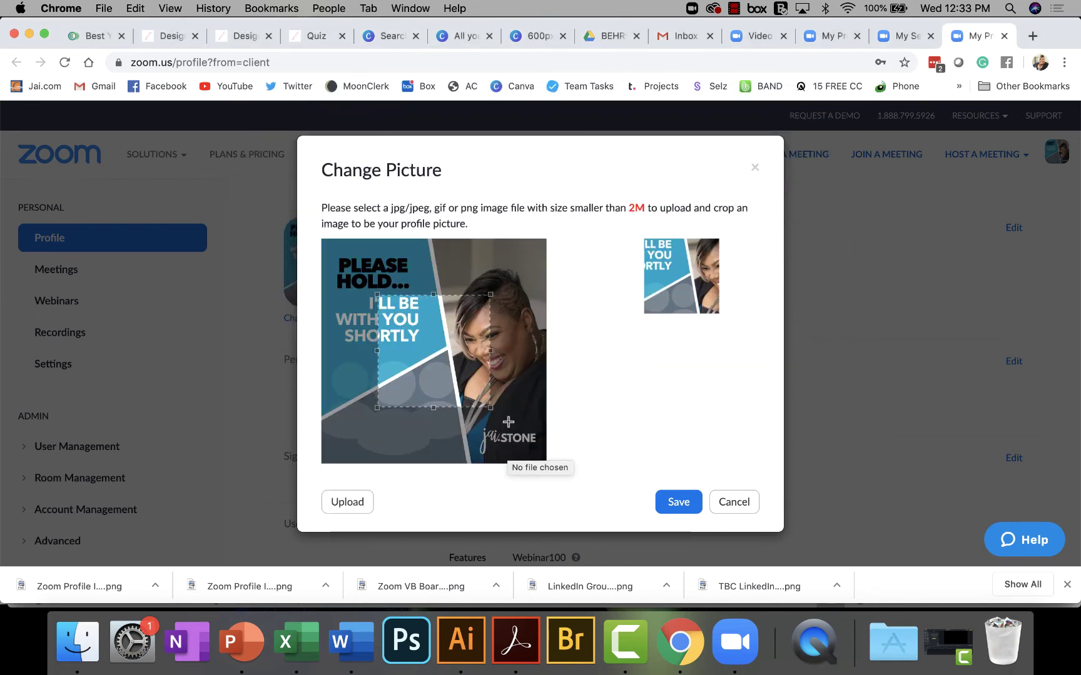
# - Resize the crop box to cover the whole 'Please hold…' graphic and save the picture
pyautogui.moveTo(491, 413); pyautogui.dragTo(550, 463)
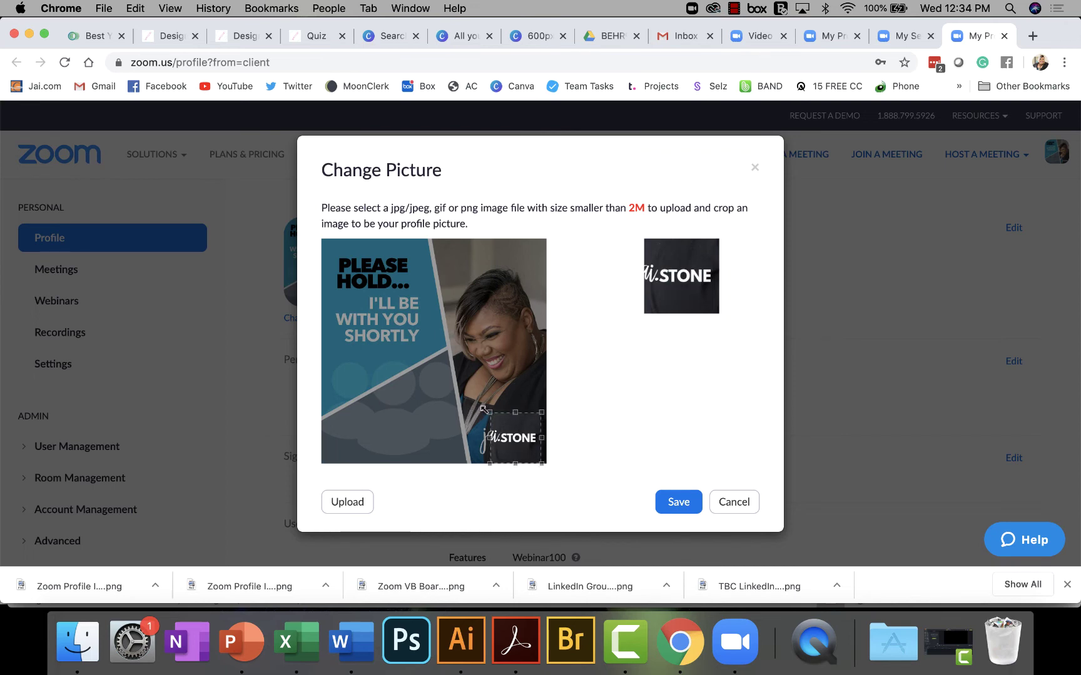
pyautogui.moveTo(487, 410); pyautogui.dragTo(322, 242)
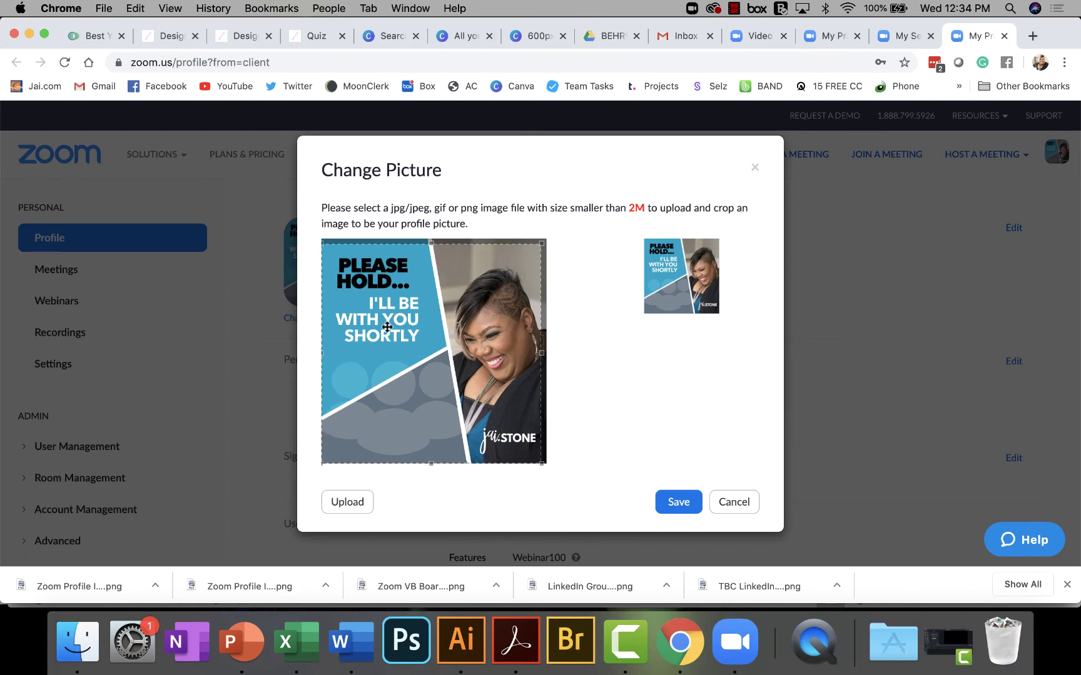
pyautogui.moveTo(388, 313); pyautogui.dragTo(393, 312)
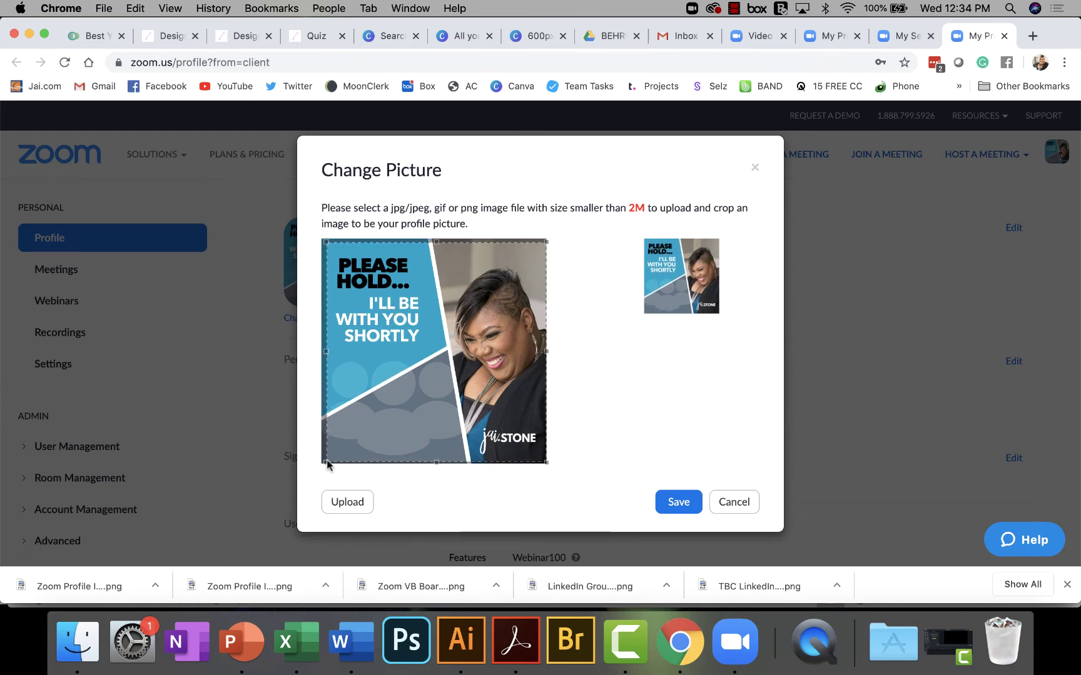
pyautogui.moveTo(325, 462); pyautogui.dragTo(321, 465)
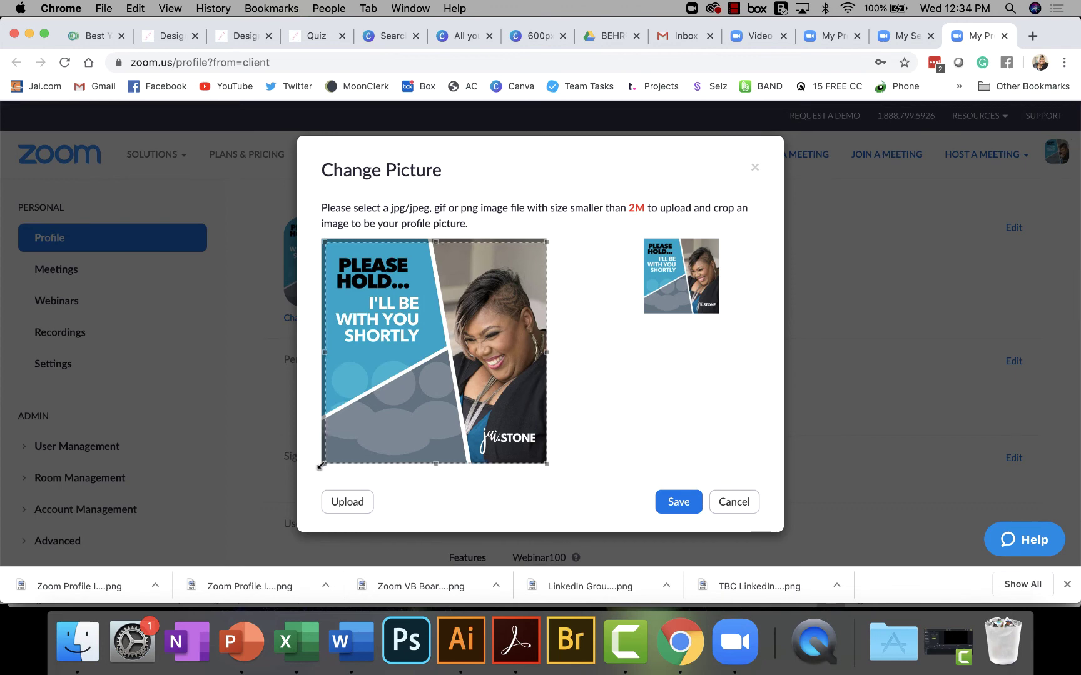
pyautogui.scroll(-3, 356, 410)
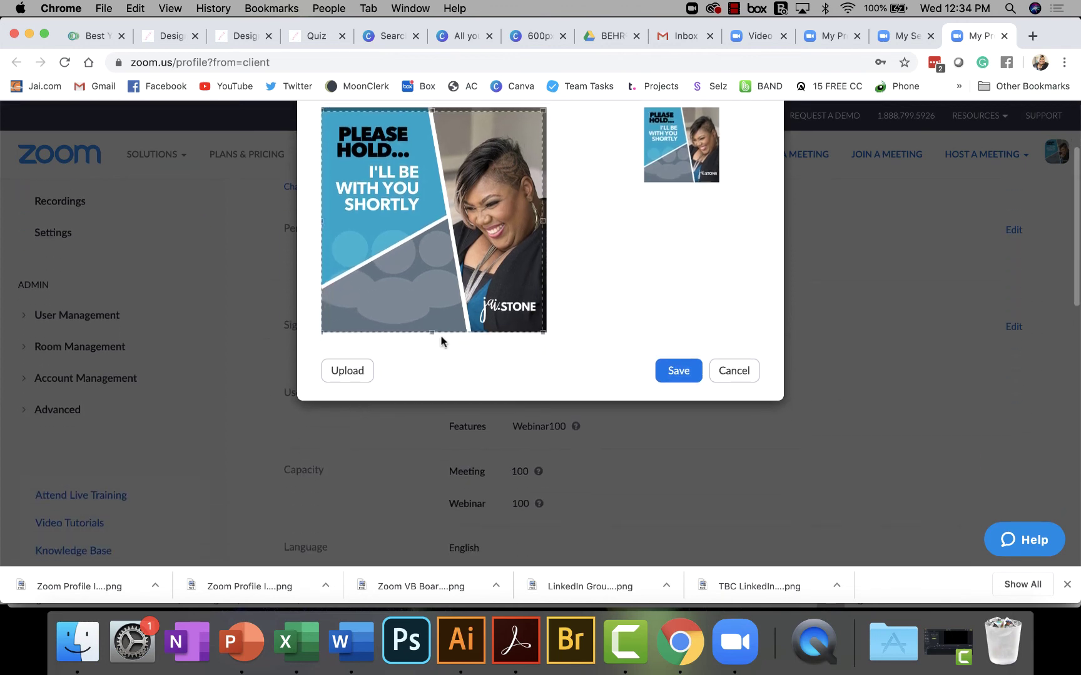
pyautogui.scroll(1, 438, 335)
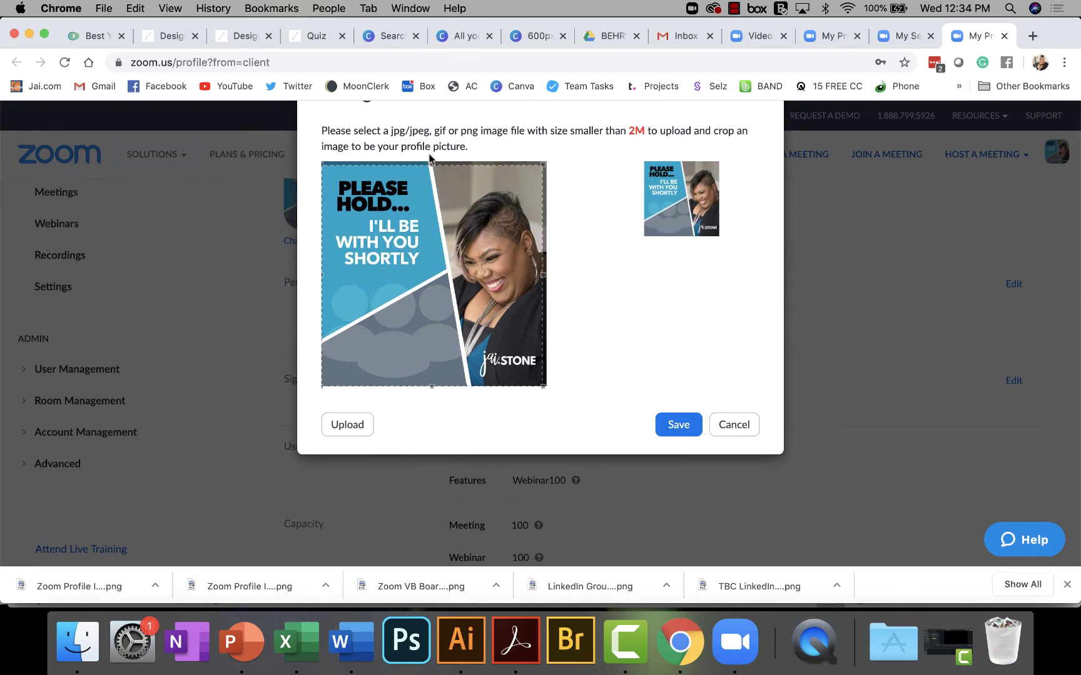
pyautogui.moveTo(433, 162); pyautogui.dragTo(436, 157)
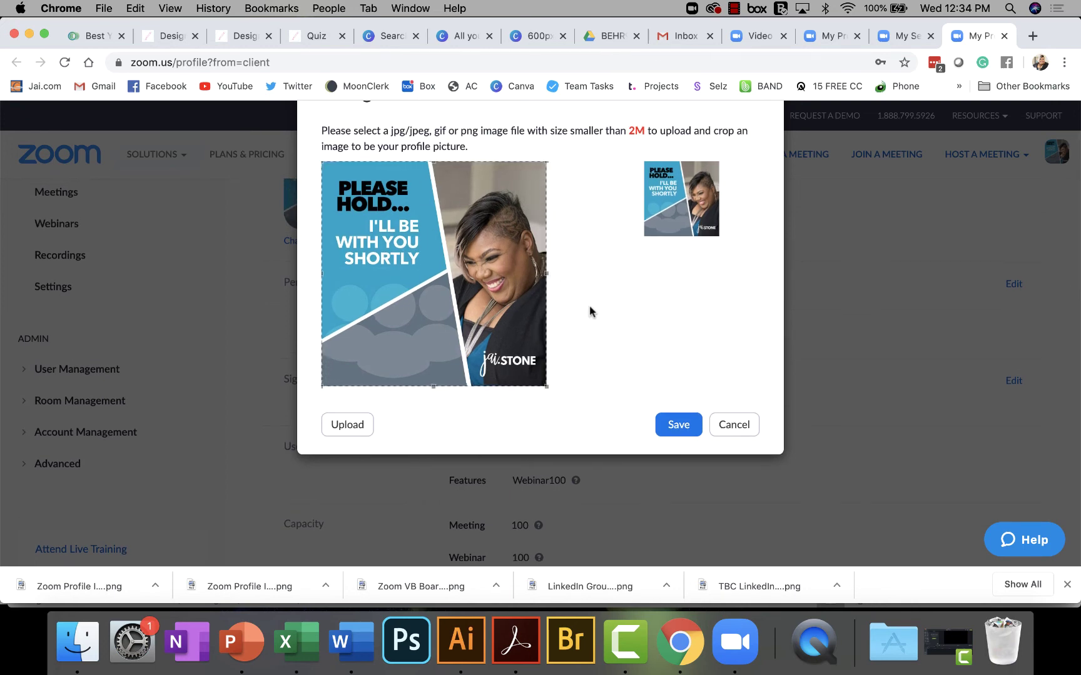
pyautogui.click(679, 427)
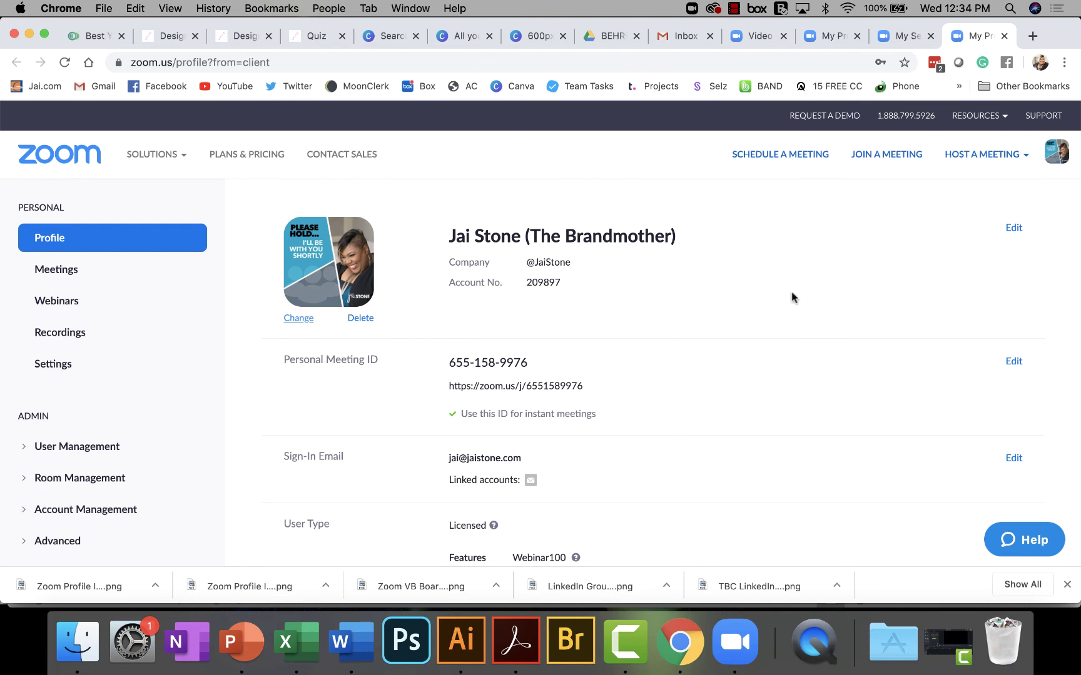
# - Start a muted test meeting to confirm the full-size 'Please hold…' graphic, then leave it
pyautogui.click(735, 654)
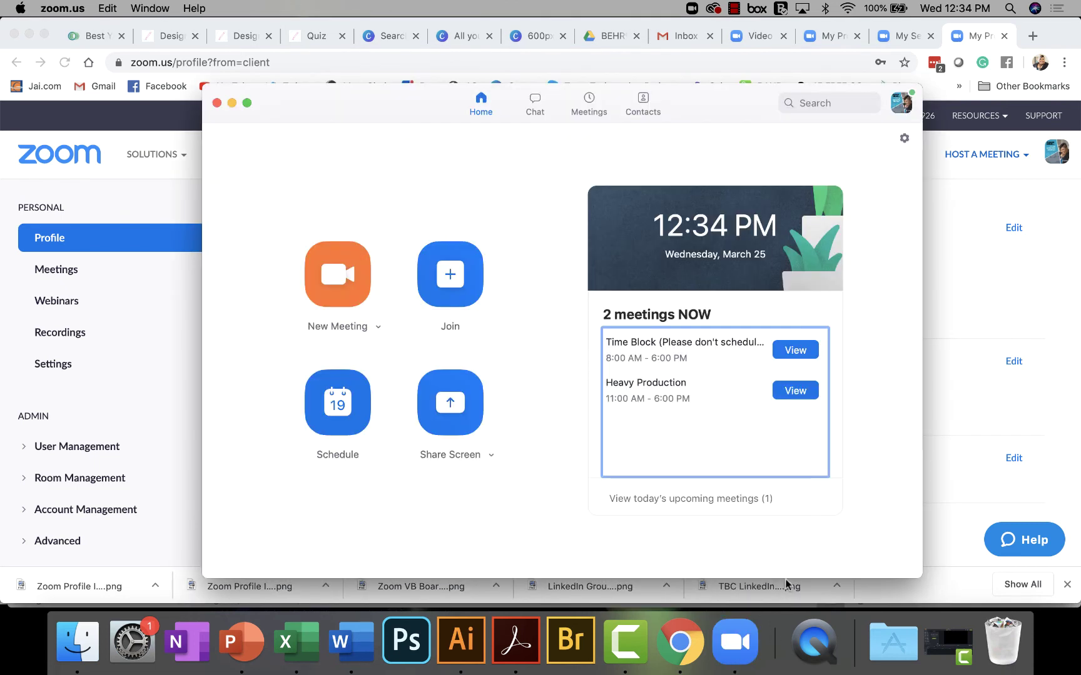
pyautogui.click(352, 282)
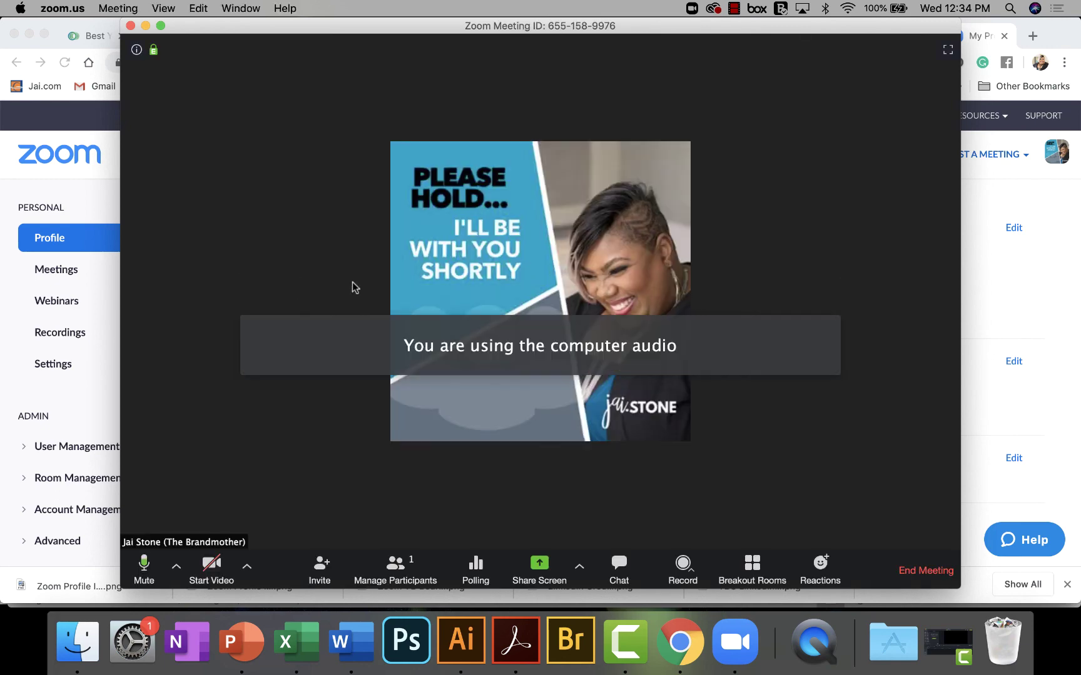
pyautogui.click(145, 566)
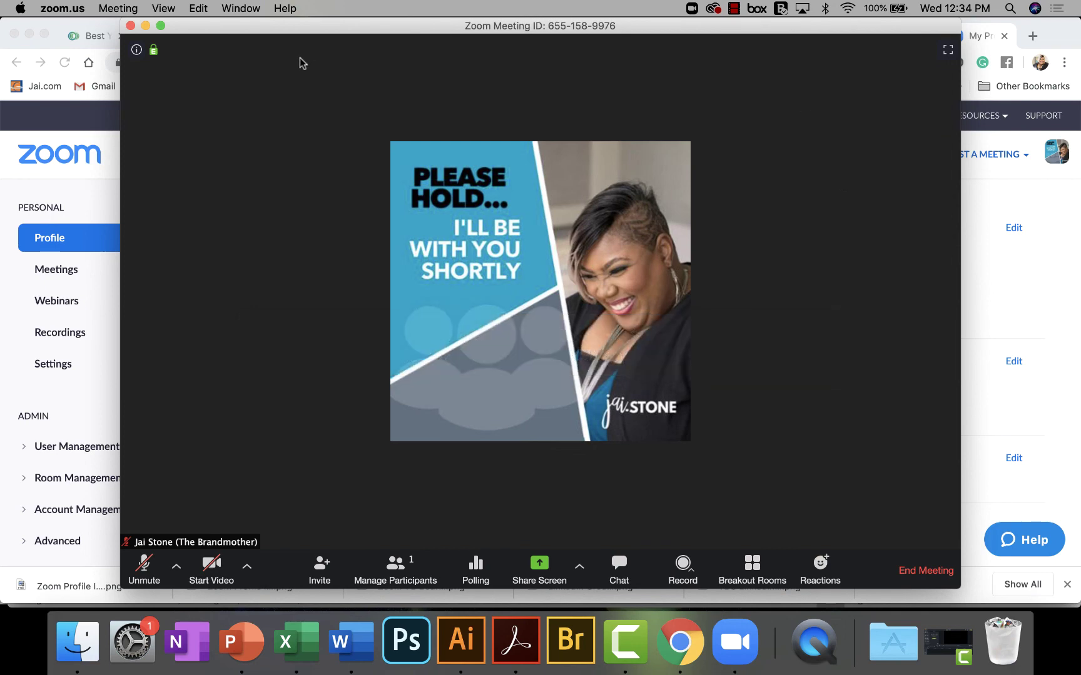
pyautogui.click(130, 27)
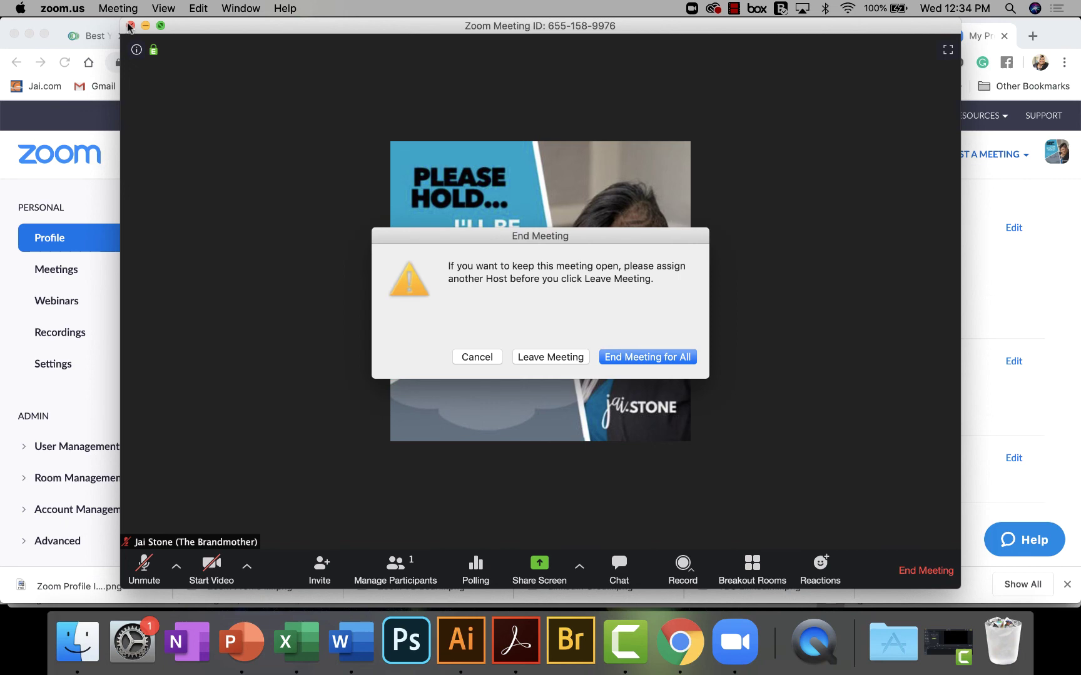
pyautogui.click(546, 357)
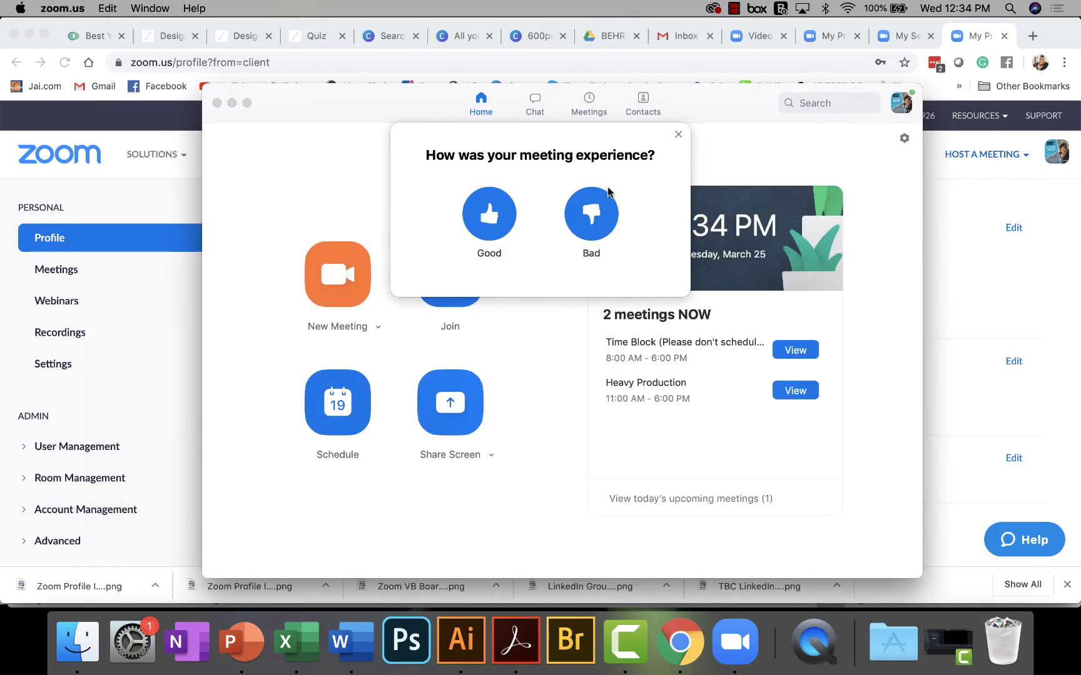
pyautogui.click(678, 134)
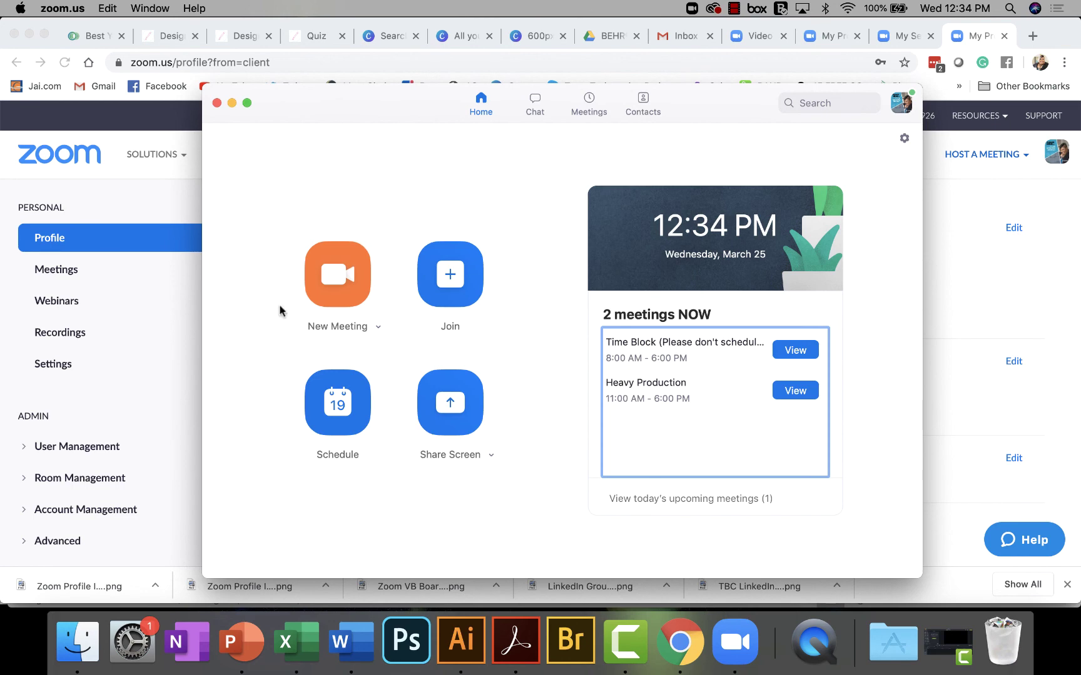
# - Close the Zoom desktop window and return to the zoom.us profile page in Chrome
pyautogui.click(215, 102)
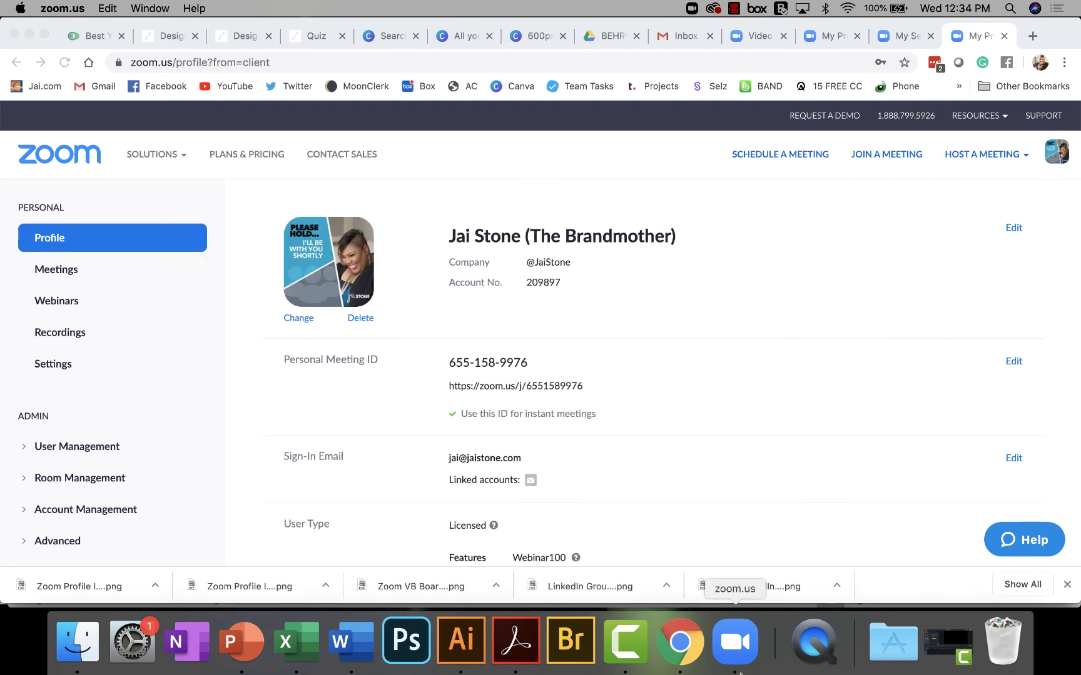
pyautogui.click(735, 651)
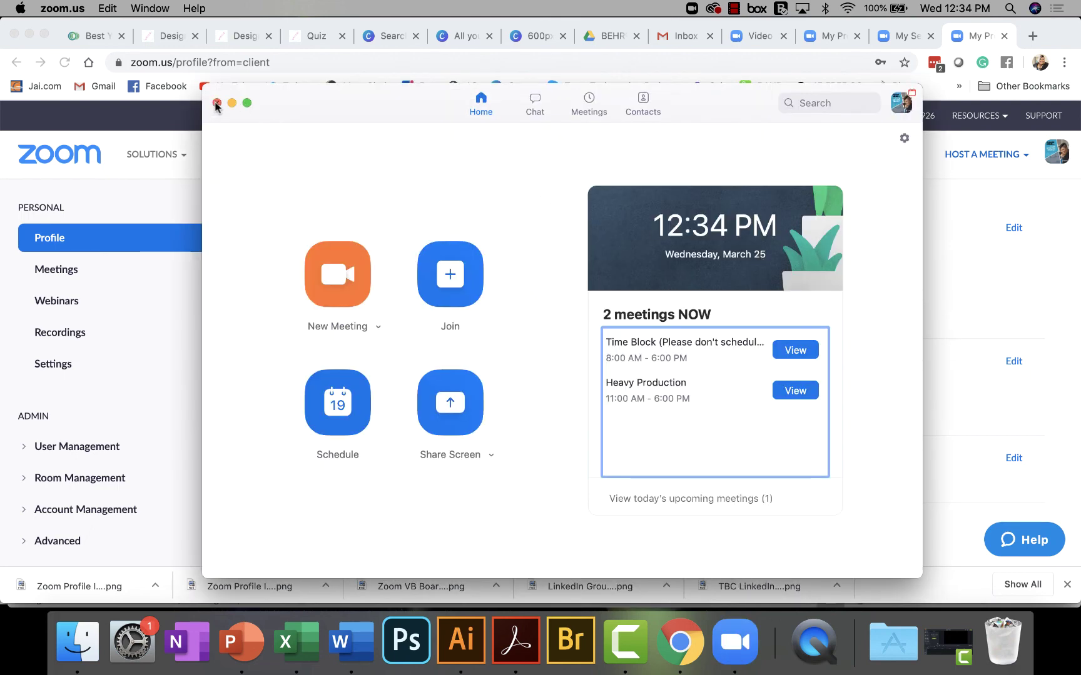
pyautogui.click(216, 103)
pyautogui.click(748, 265)
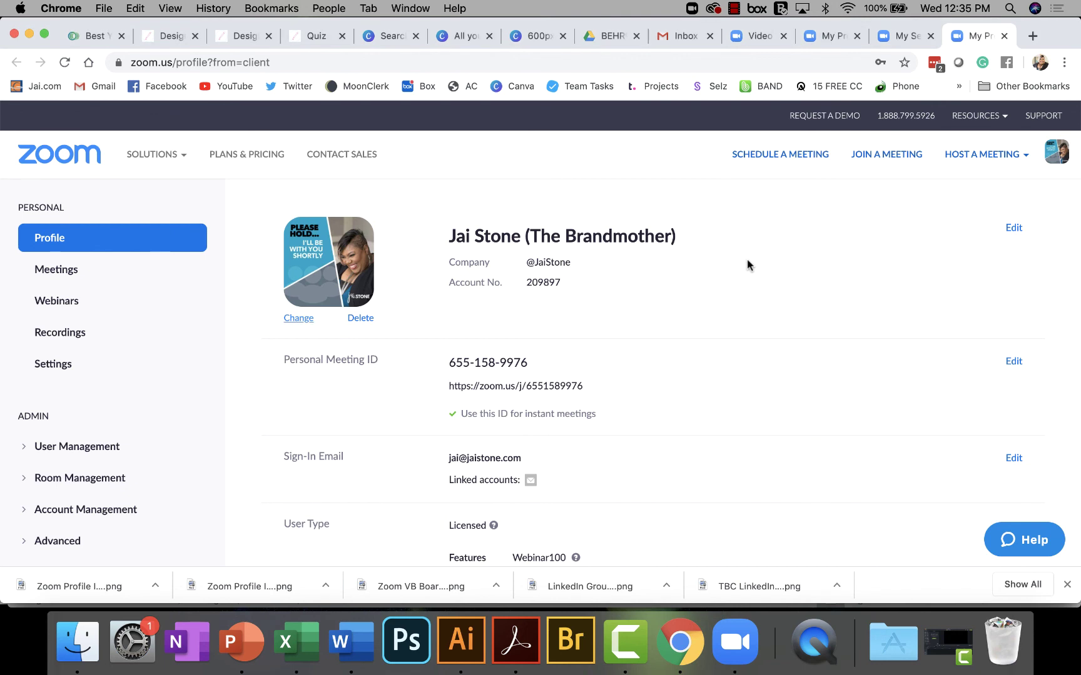